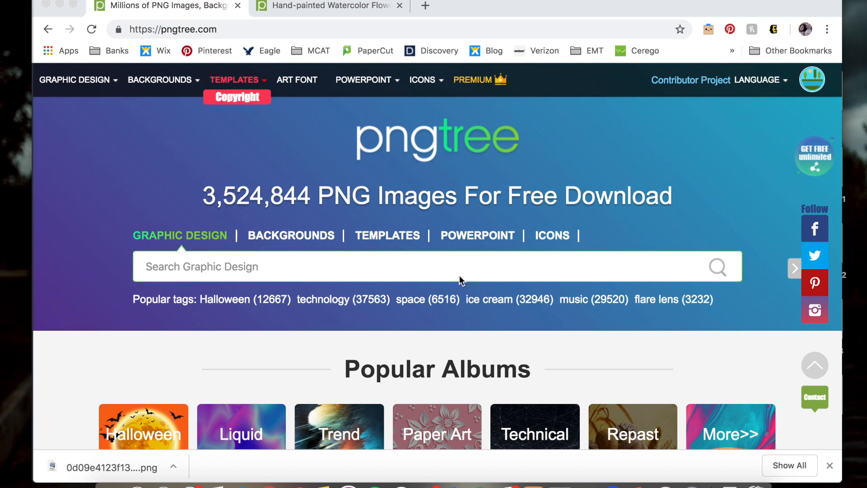
Step: Search the graphic designs for "watercolor flowers"
left_click(436, 265)
type("wat")
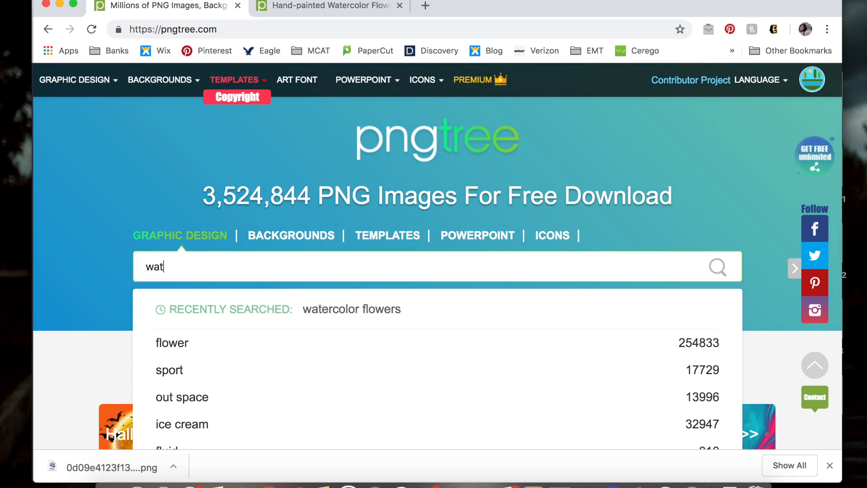
type("ercolor")
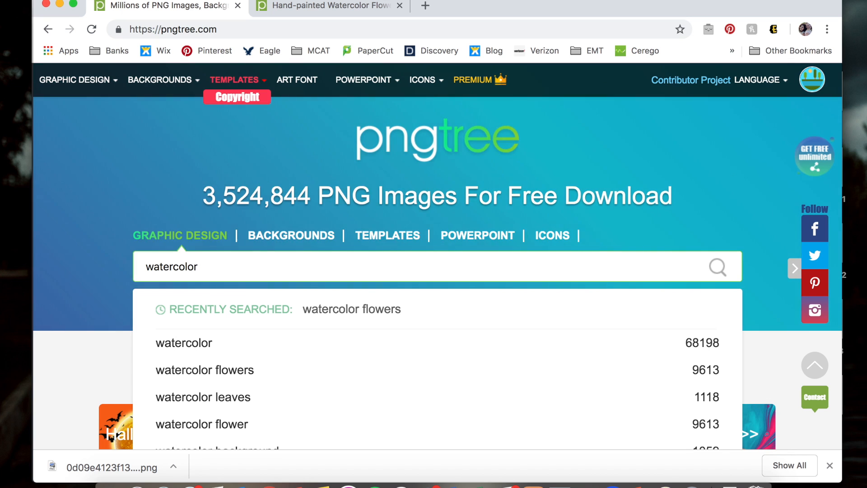
type(" flowers")
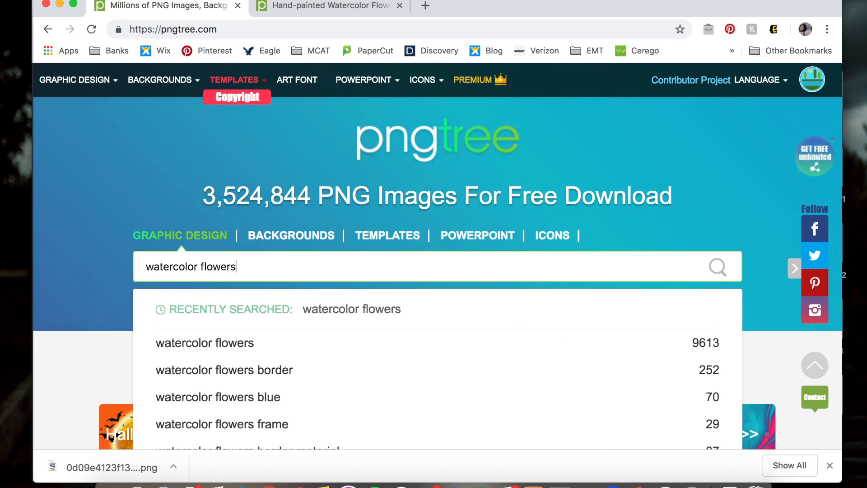
key("Return")
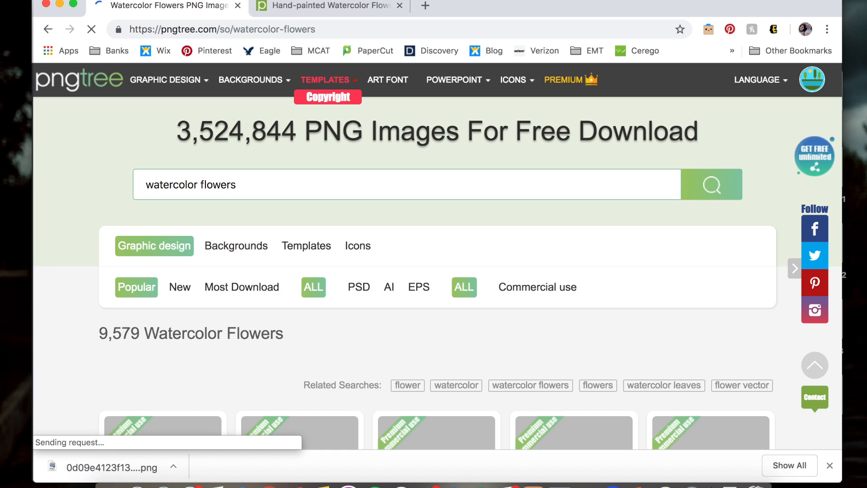
Step: Examine the watercolor flower results and the page of the hand-painted watercolor flower border round graphic
scroll(471, 312, "down", 2)
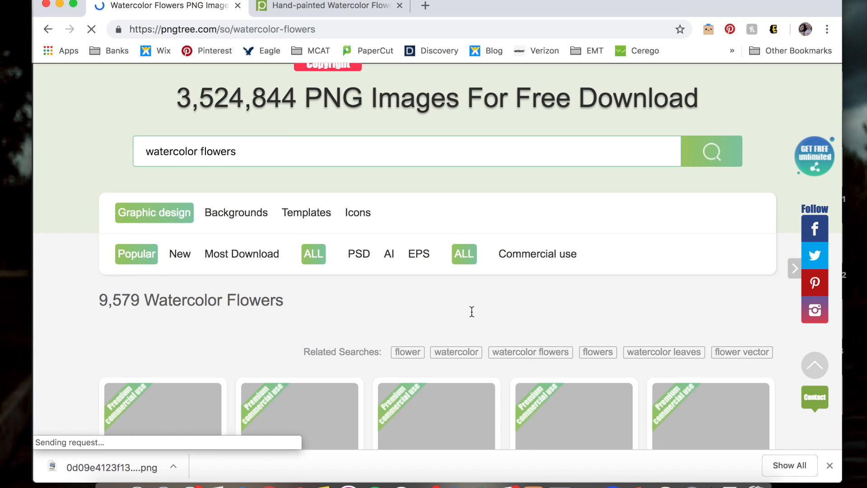
scroll(471, 311, "down", 5)
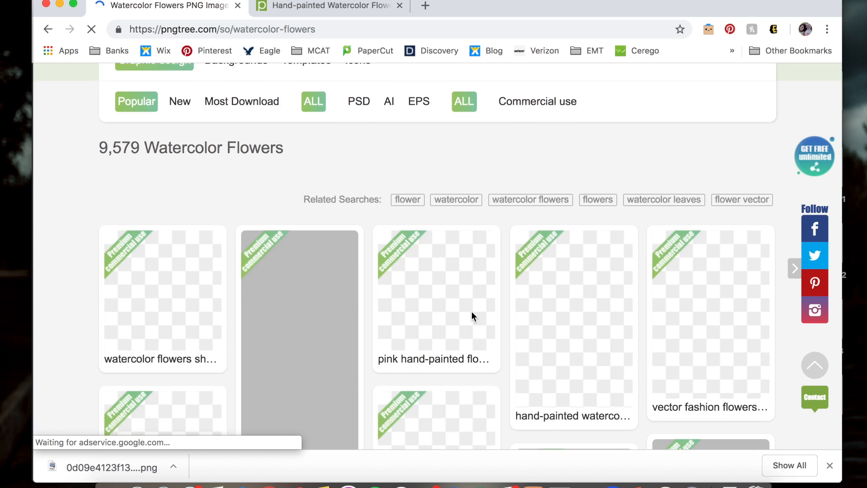
scroll(471, 311, "down", 2)
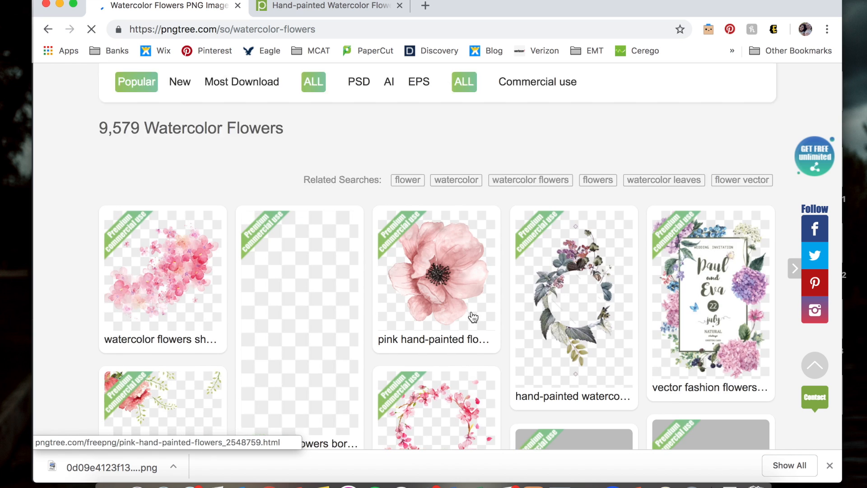
scroll(471, 315, "up", 5)
scroll(472, 315, "down", 12)
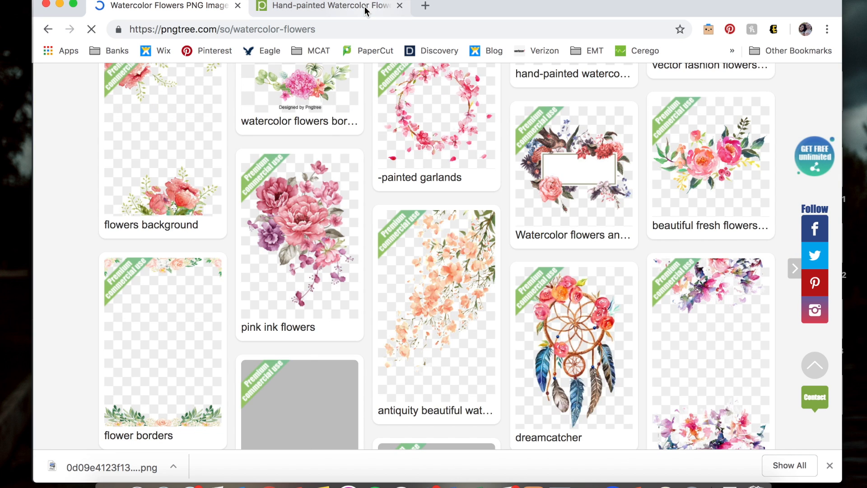
left_click(365, 6)
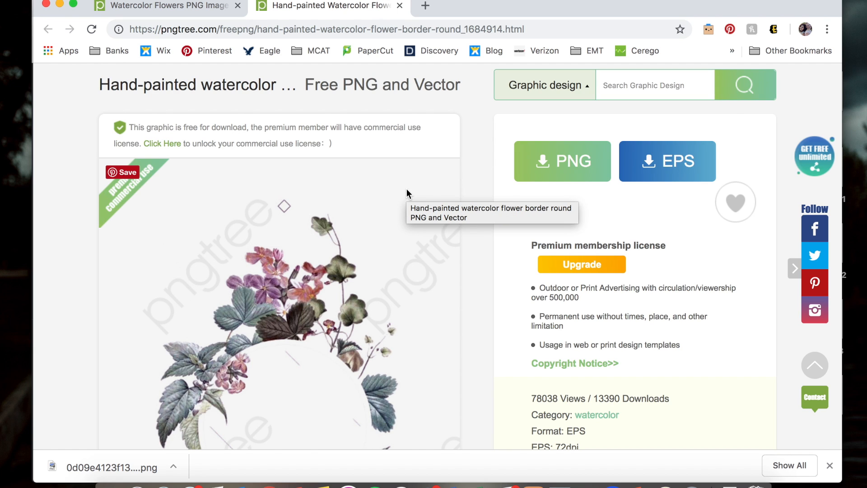
scroll(406, 189, "down", 3)
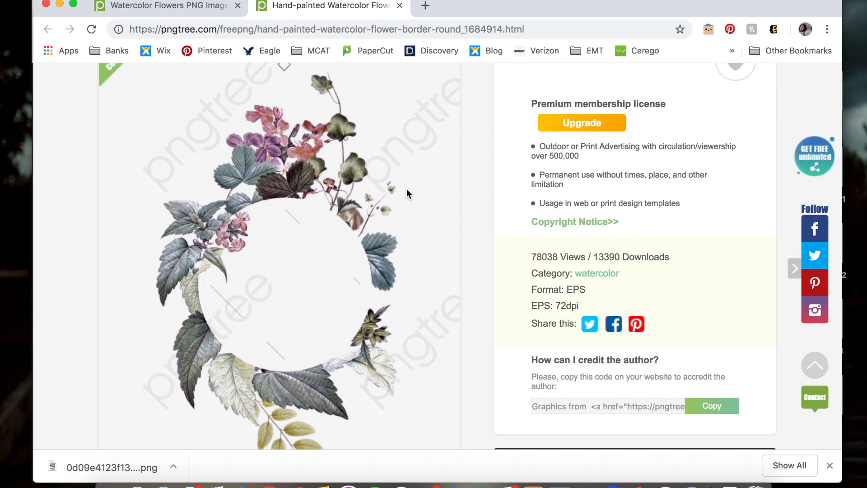
scroll(406, 188, "down", 2)
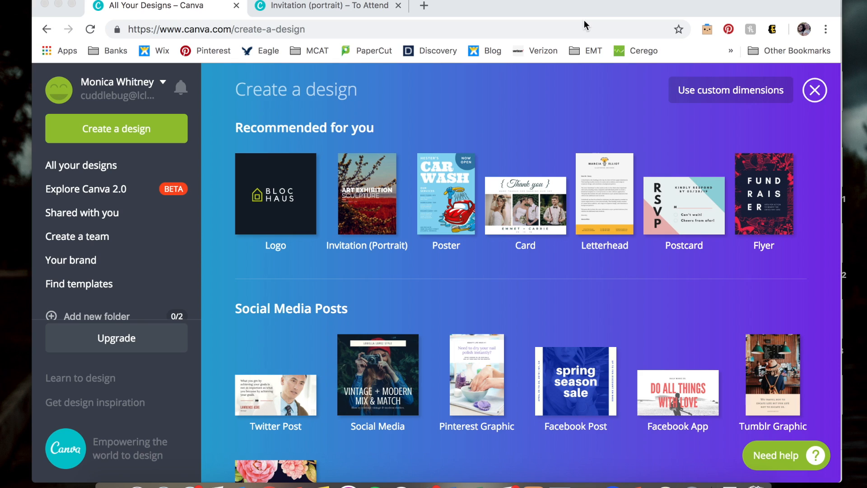
Step: Switch to Canva, look over the design types and bring up the open "To Attend" portrait invitation
left_click(171, 128)
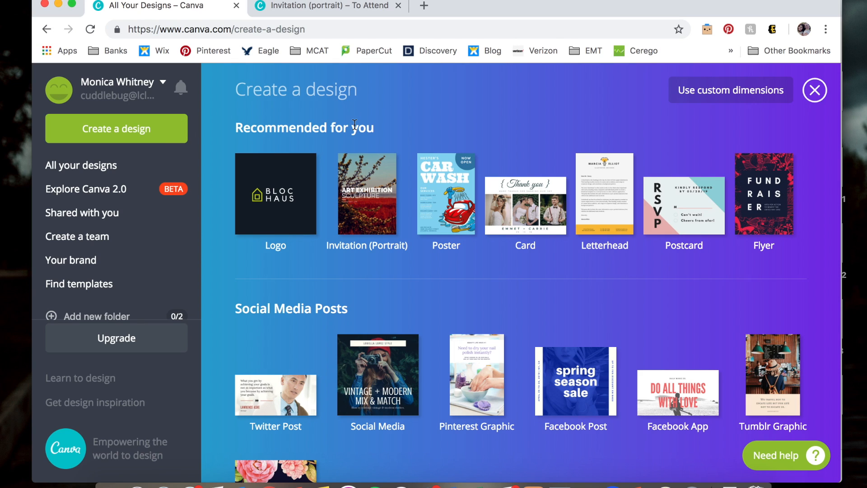
scroll(355, 125, "down", 4)
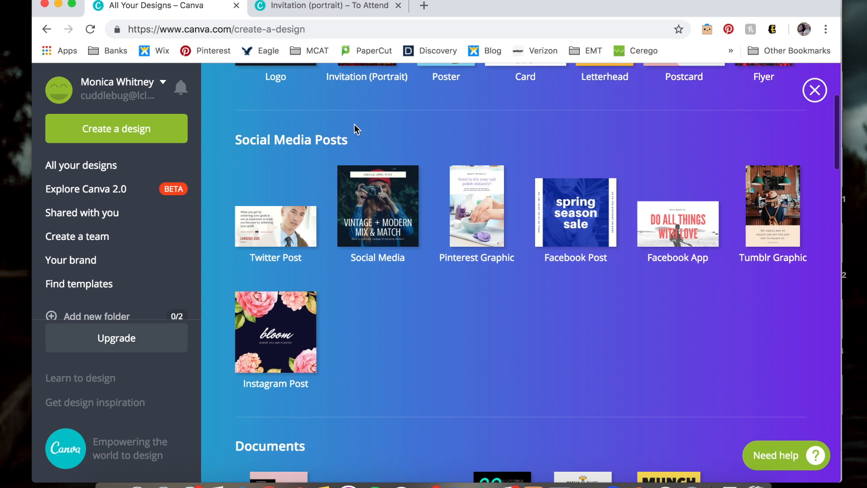
scroll(355, 127, "up", 4)
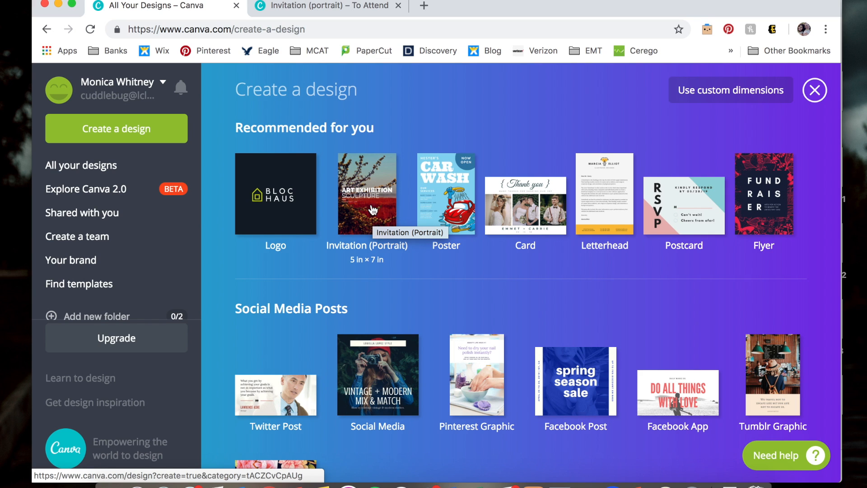
left_click(370, 8)
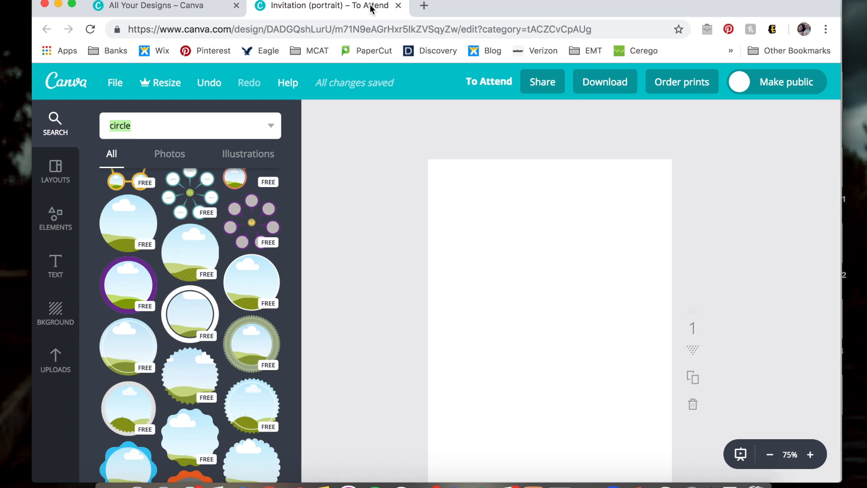
scroll(359, 176, "down", 3)
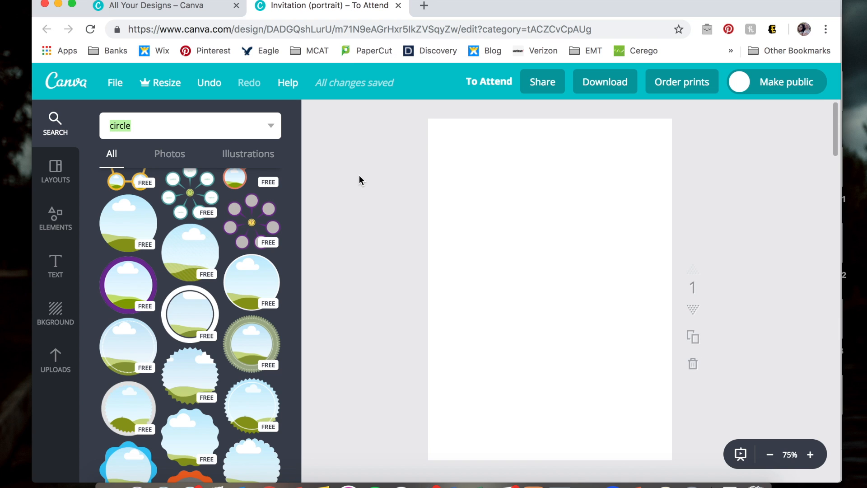
Step: Look through the ready-made Canva layouts for the portrait invitation
left_click(63, 174)
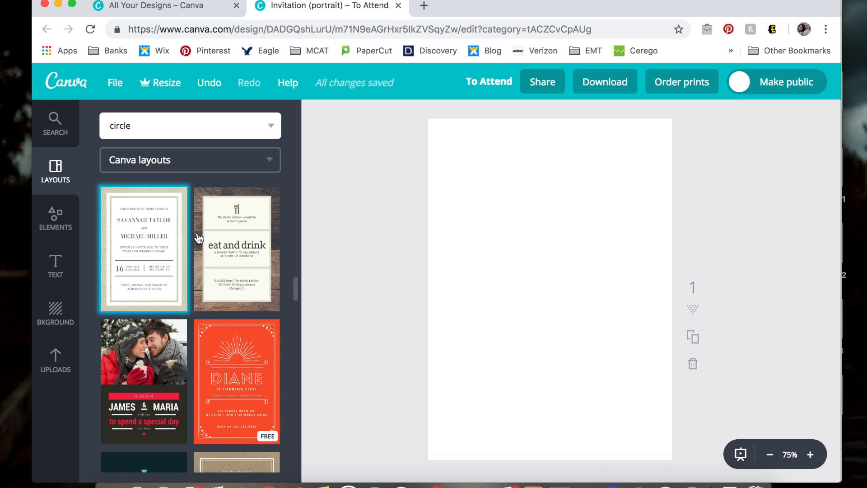
scroll(197, 238, "down", 5)
scroll(198, 238, "down", 4)
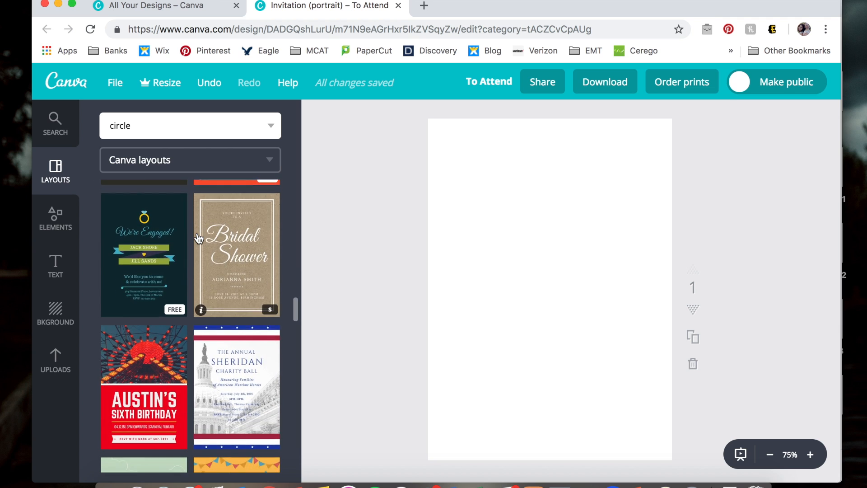
scroll(198, 237, "down", 8)
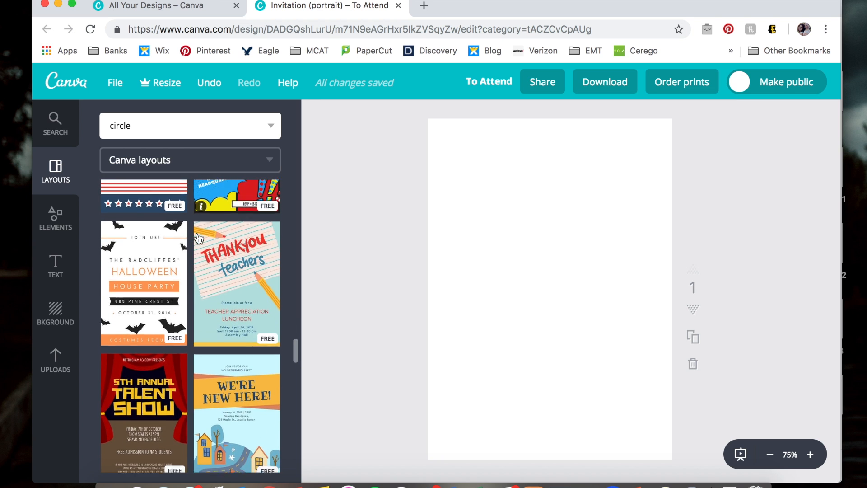
scroll(198, 237, "up", 10)
scroll(198, 238, "up", 6)
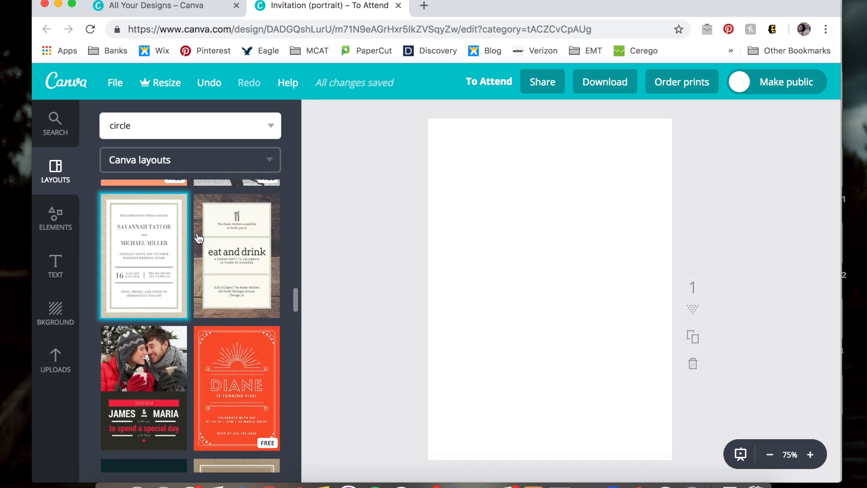
Step: Show the uploaded images and view the second page with the round floral border
left_click(55, 359)
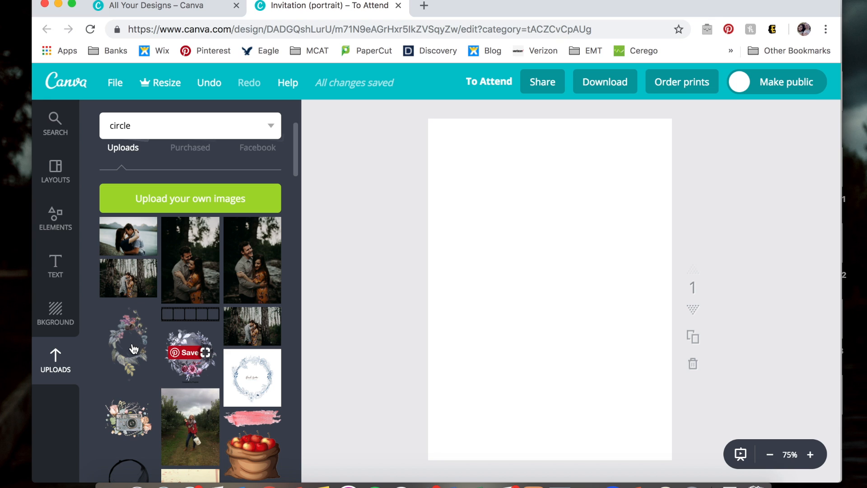
left_click(128, 361)
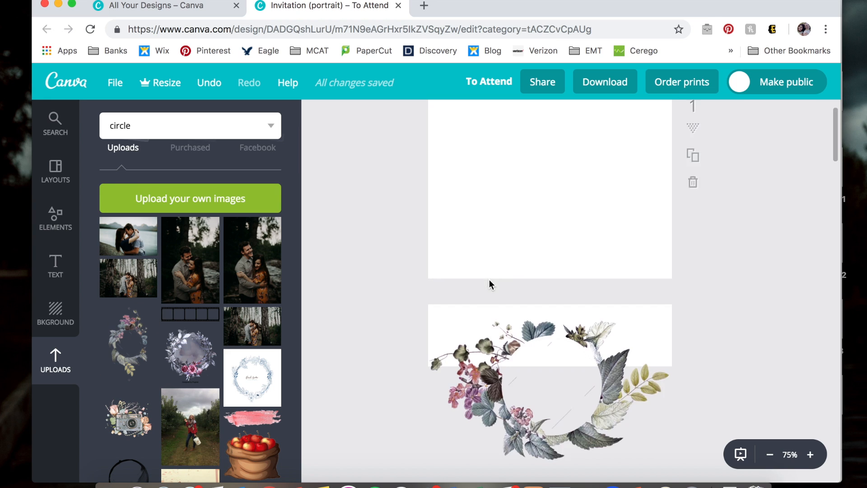
scroll(489, 280, "down", 2)
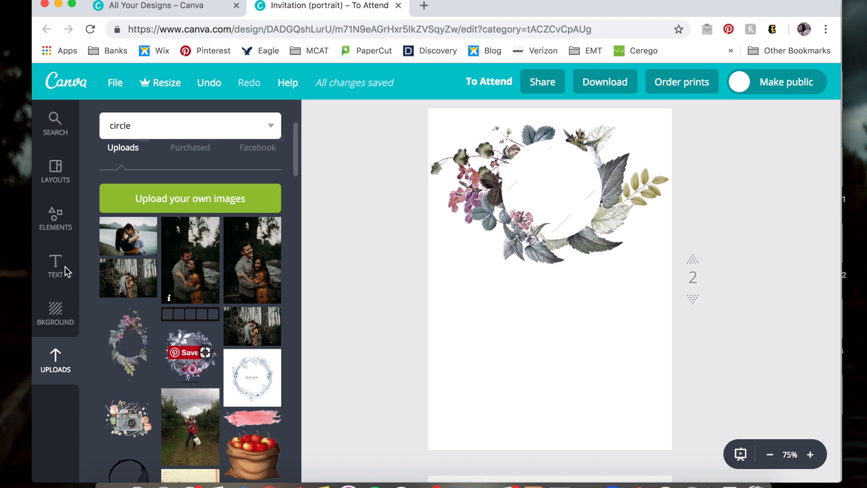
Step: Examine the heading options and ready-made text combinations available for the invitation
left_click(64, 271)
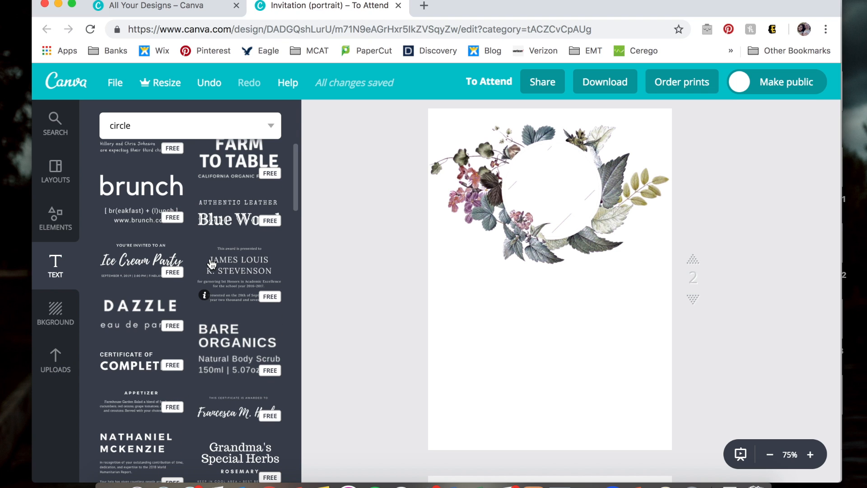
scroll(211, 264, "up", 5)
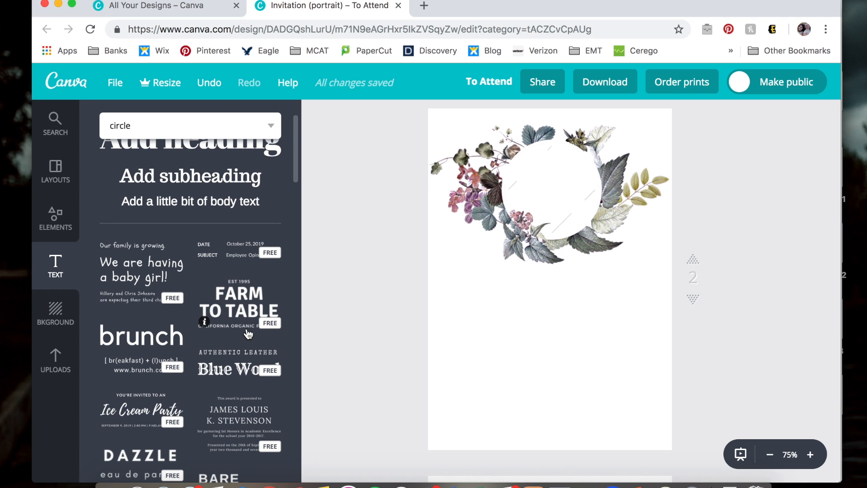
scroll(248, 333, "down", 5)
scroll(248, 334, "down", 12)
scroll(248, 334, "down", 4)
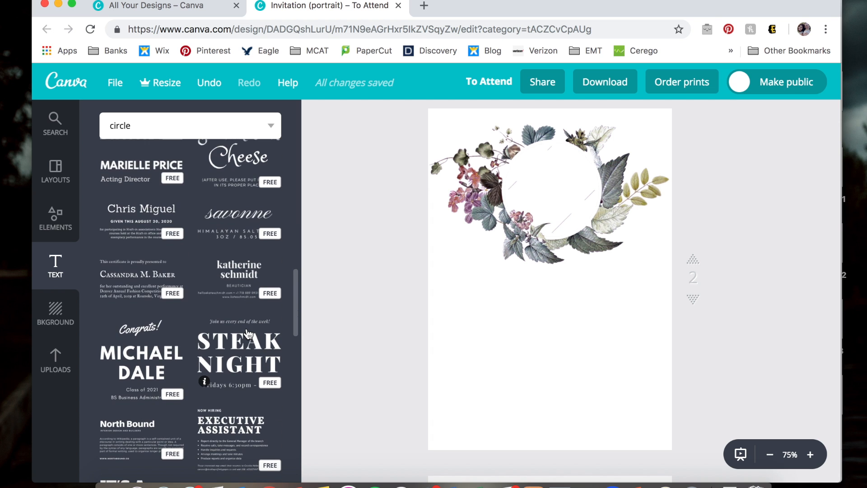
scroll(248, 334, "down", 4)
scroll(248, 334, "up", 11)
scroll(248, 334, "up", 8)
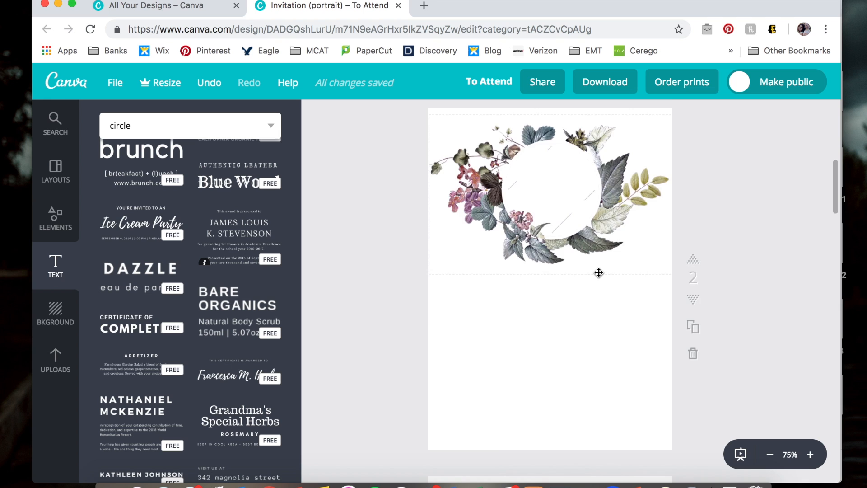
Step: Replace the "Ice Cream Party" heading on the third page with the couple's first names joined by an ampersand
scroll(600, 271, "down", 7)
scroll(591, 280, "down", 2)
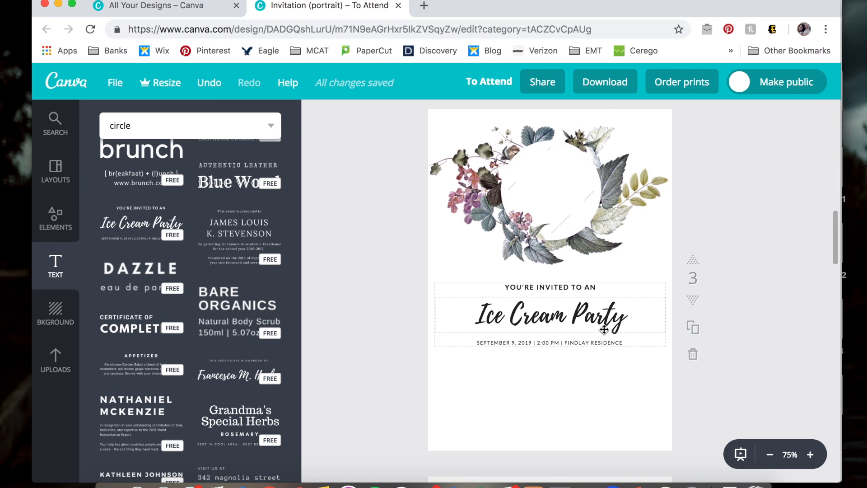
left_click(604, 329)
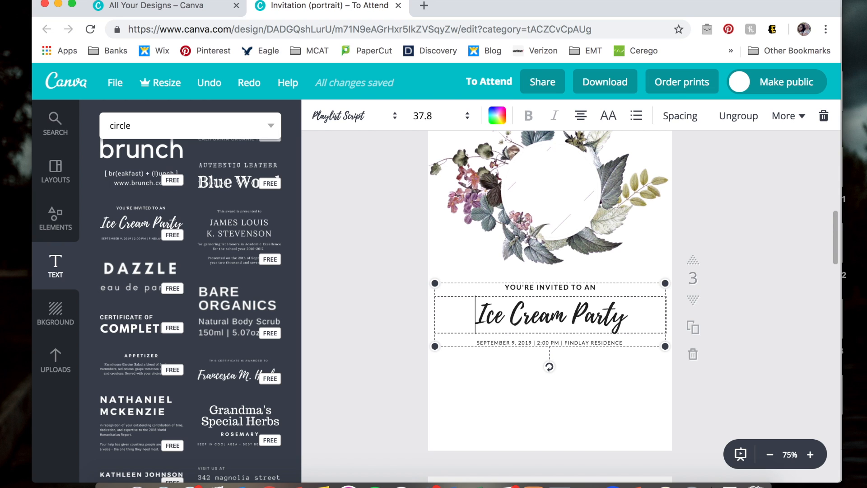
key("super+a")
type("Tyler & Monica")
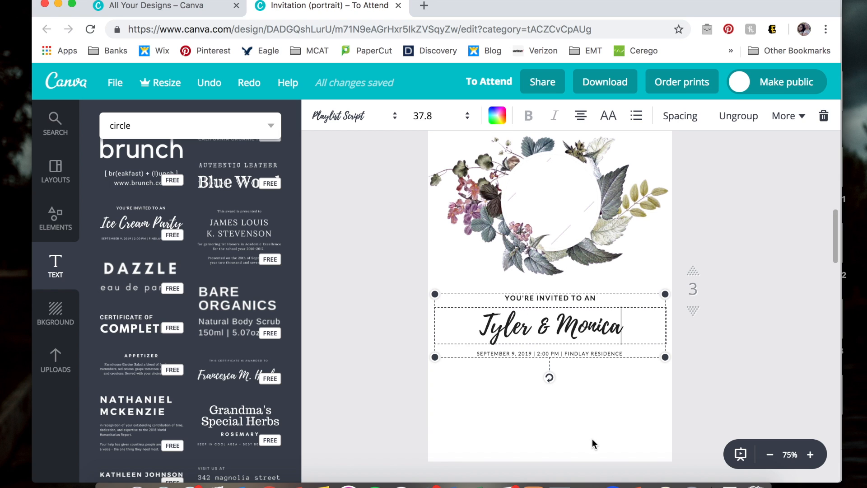
left_click(593, 444)
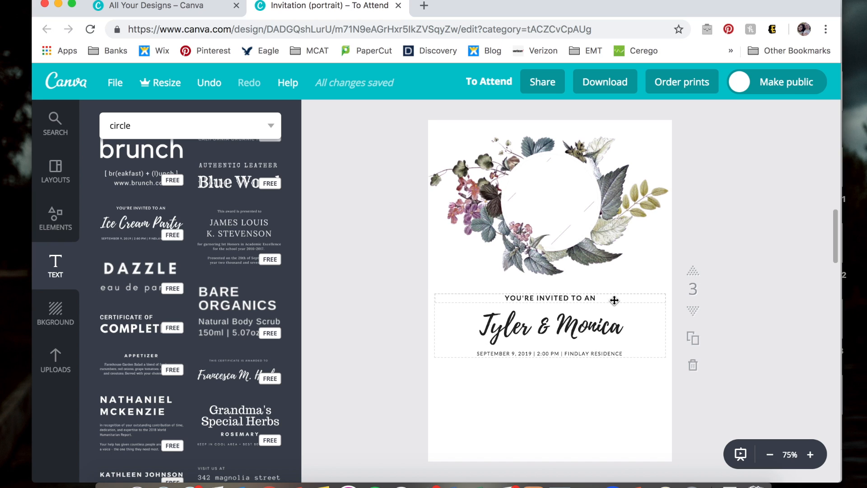
Step: Copy the invitation text group below the floral border and paste a duplicate on the same page
left_click(637, 302)
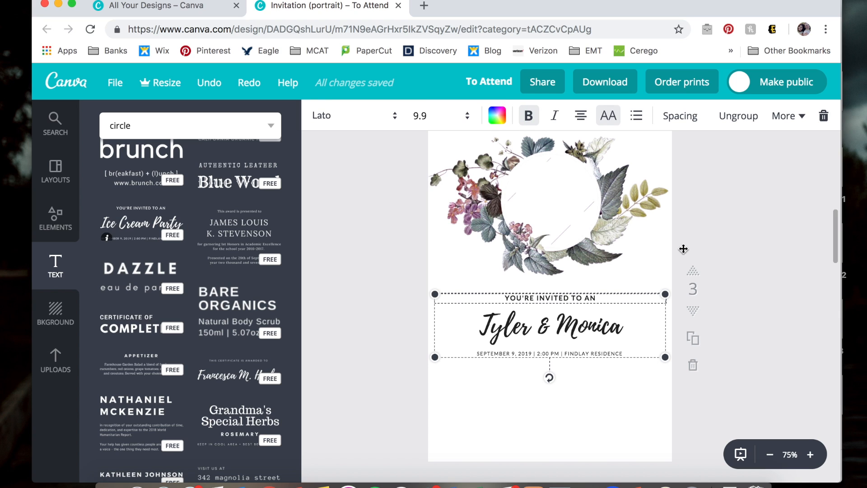
left_click(792, 117)
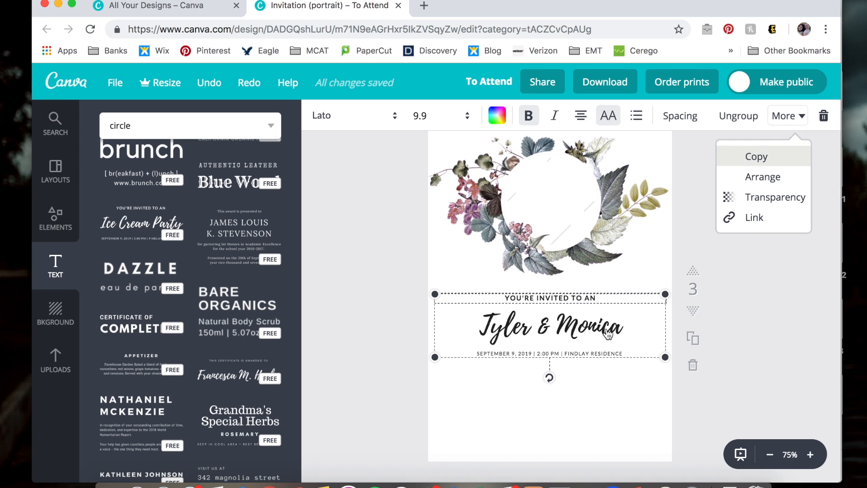
left_click(593, 354)
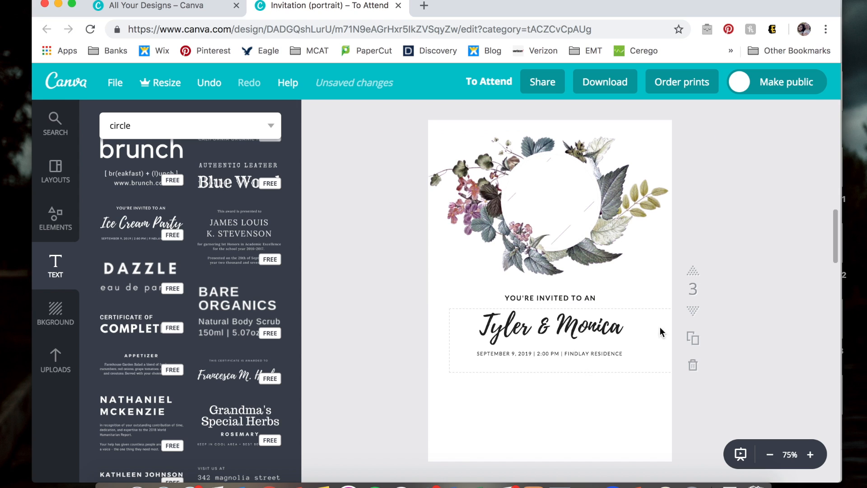
key("super+v")
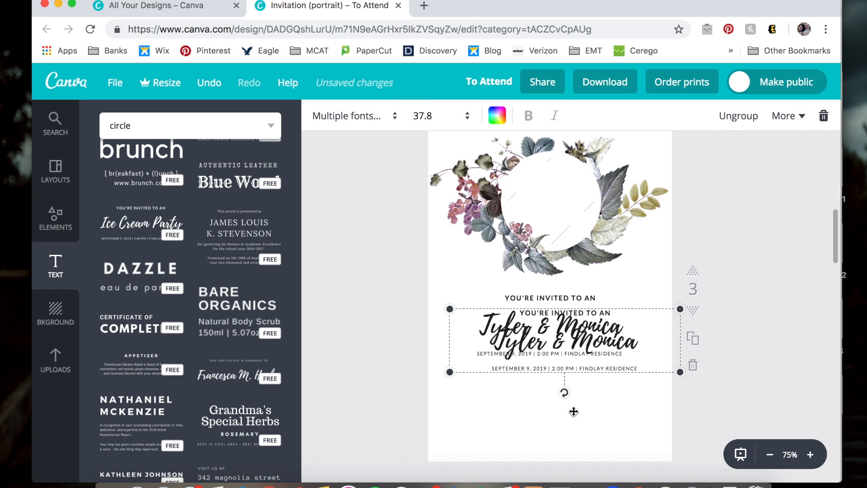
Step: Place the duplicated invitation text group directly below the original on the third page and ungroup the duplicate
mouse_move(607, 427)
left_mouse_down()
mouse_move(597, 433)
mouse_move(614, 414)
left_mouse_up()
left_click_drag(566, 380, 562, 390)
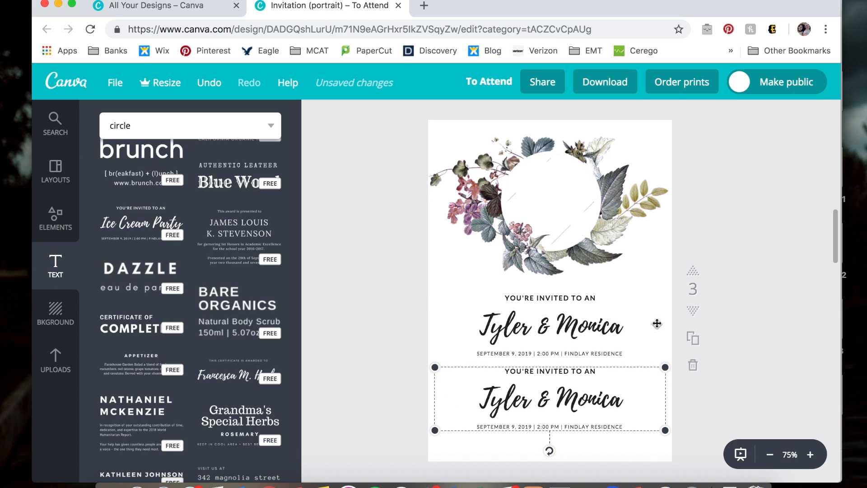
left_click(586, 401)
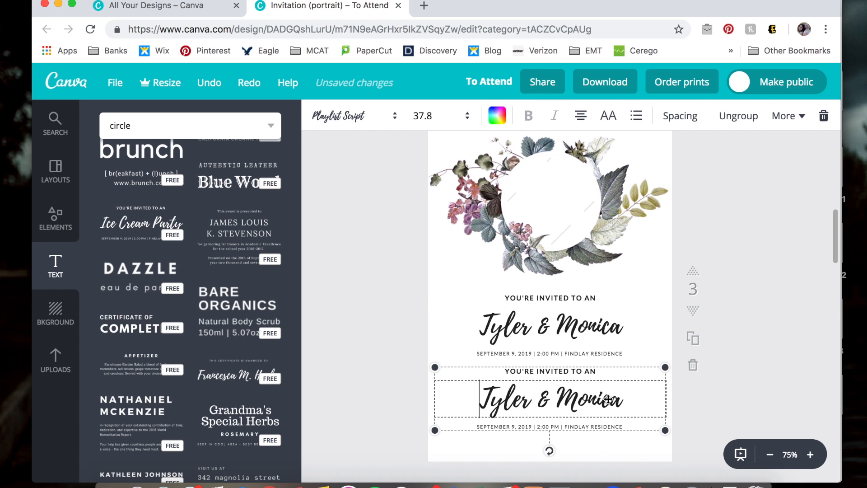
left_click(750, 119)
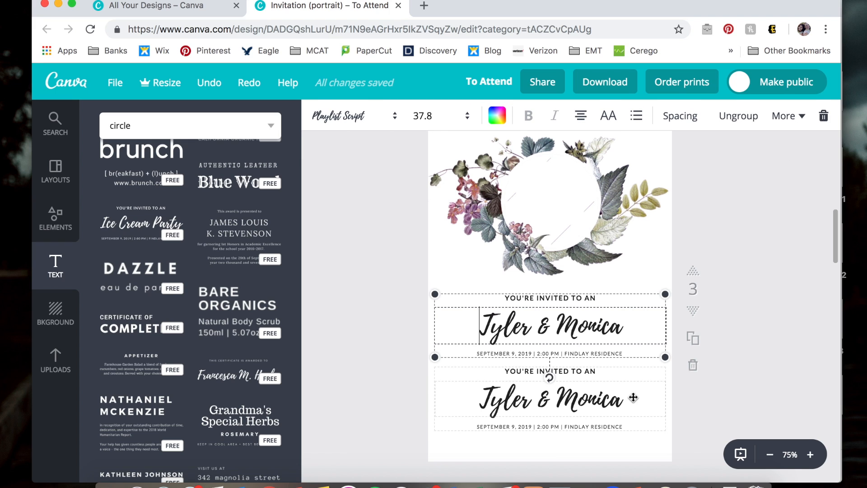
left_click(747, 130)
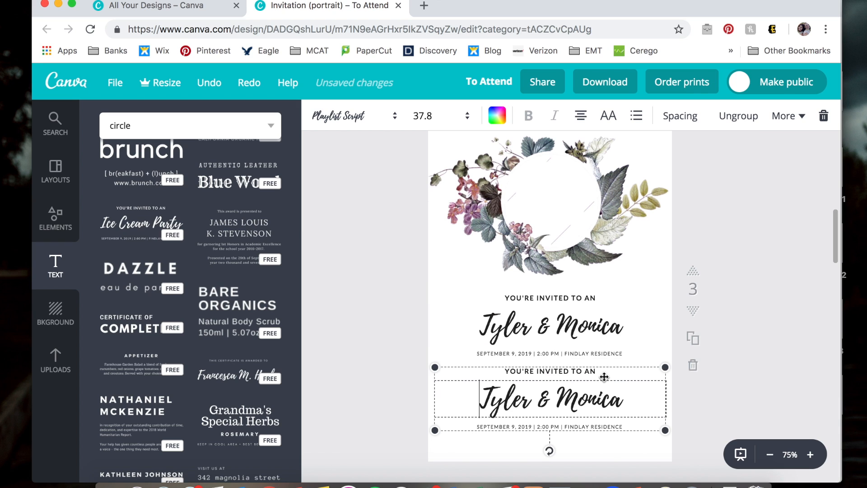
left_click(744, 119)
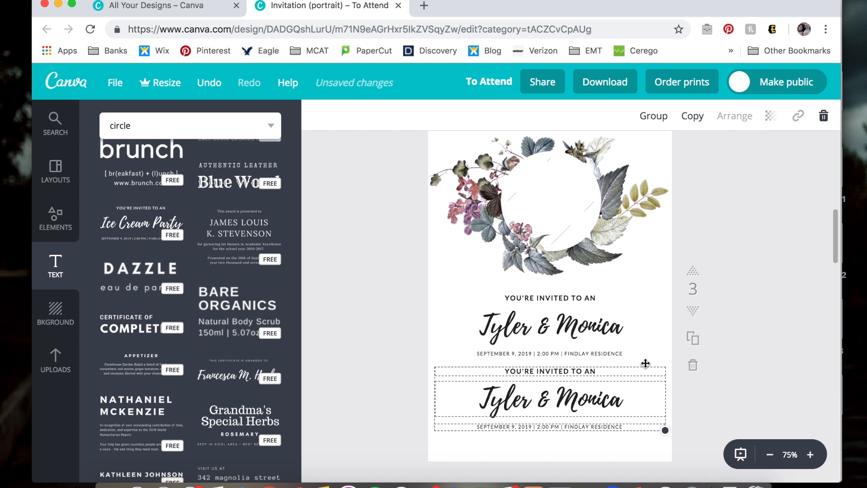
Step: Delete the script names line from the ungrouped duplicate text on the third page
left_click(667, 328)
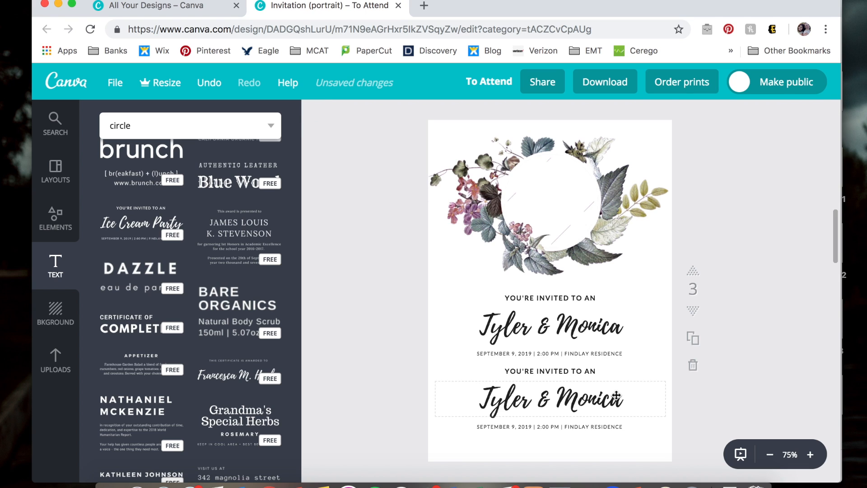
left_click(648, 385)
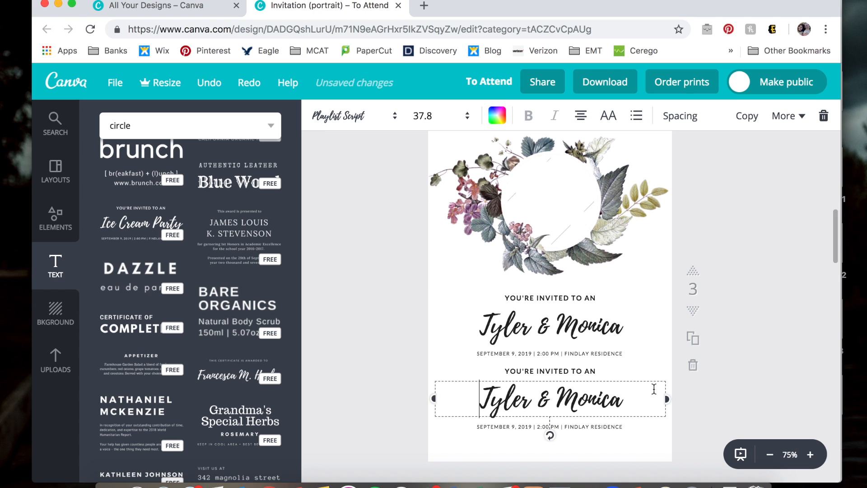
left_click(824, 116)
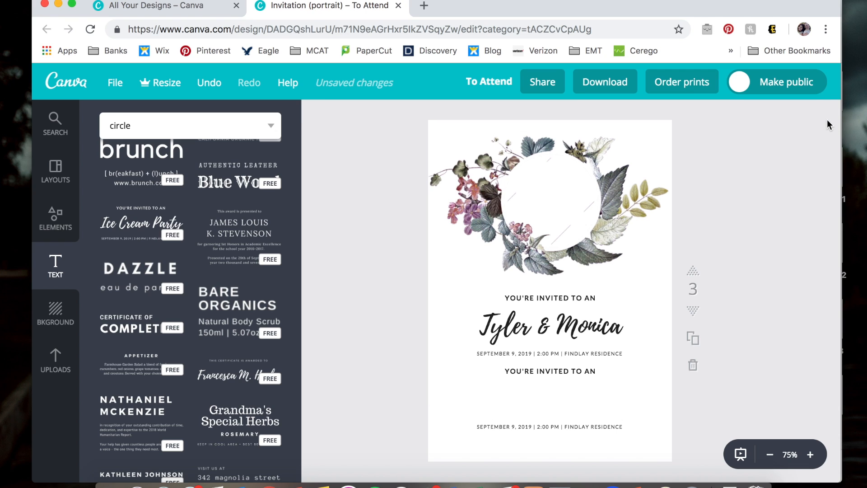
left_click(562, 426)
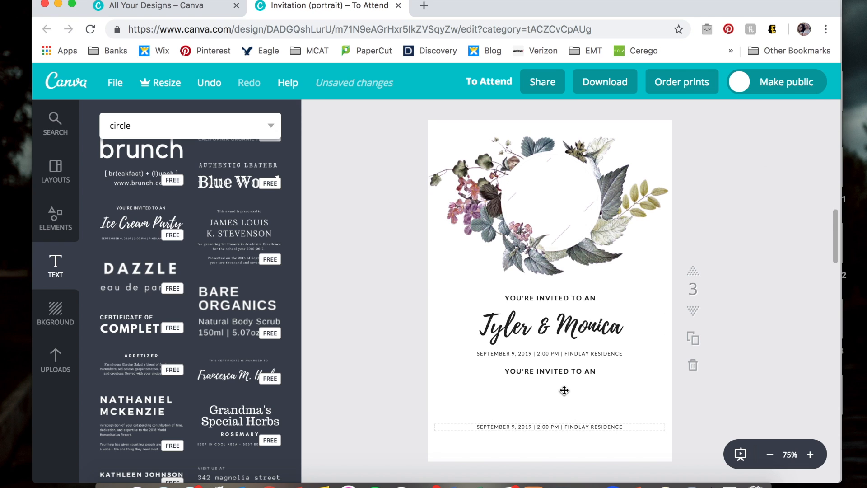
left_click(564, 389)
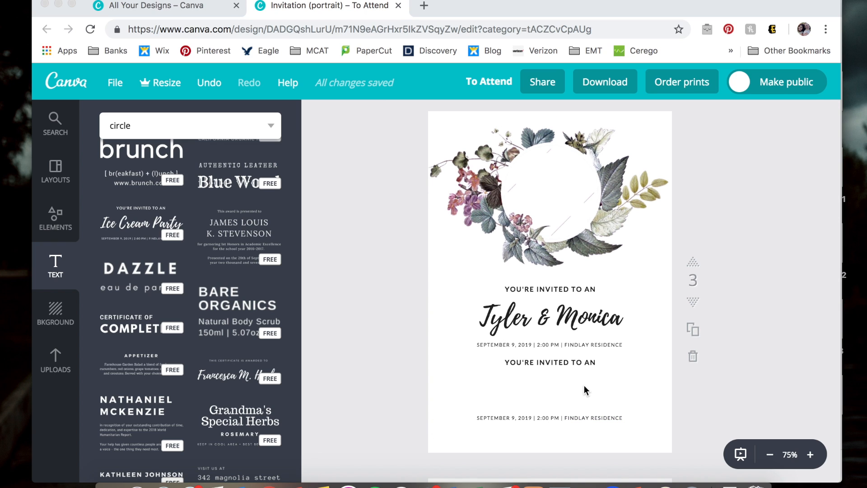
Step: Switch to invite-graphic.jpg, examine the labelled order of the wedding invitation wording, and return to Canva
left_click(586, 485)
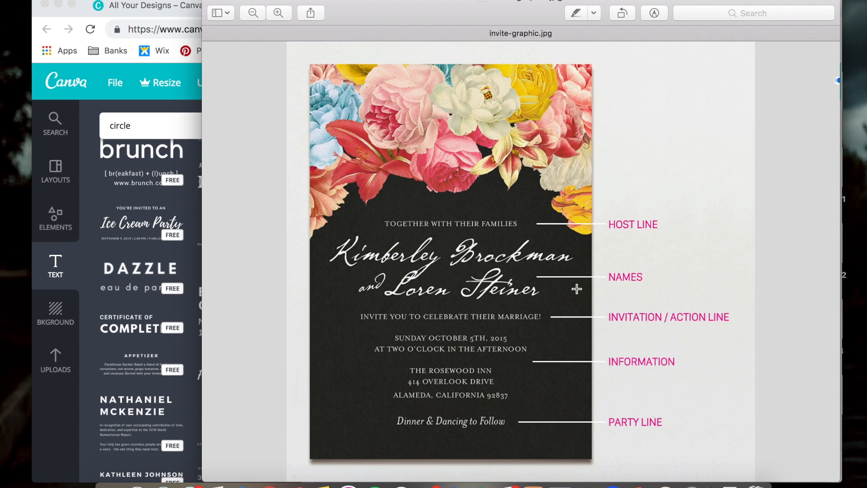
left_click_drag(689, 194, 362, 234)
left_click(691, 248)
left_click(187, 104)
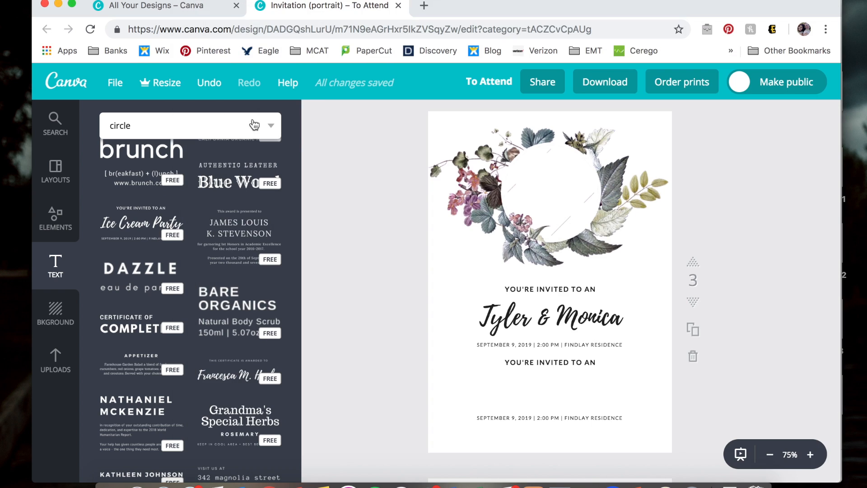
Step: View the completed invitation wording on page 4 and the circular photo frame on page 5
scroll(560, 241, "down", 10)
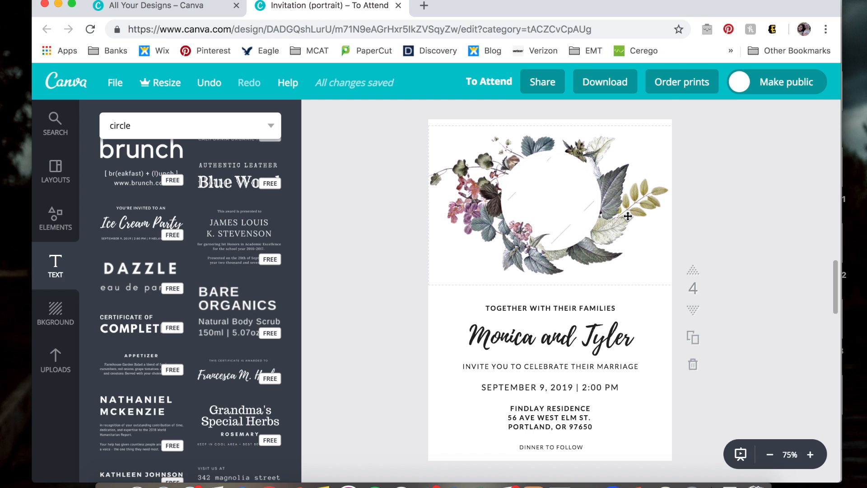
scroll(627, 216, "down", 6)
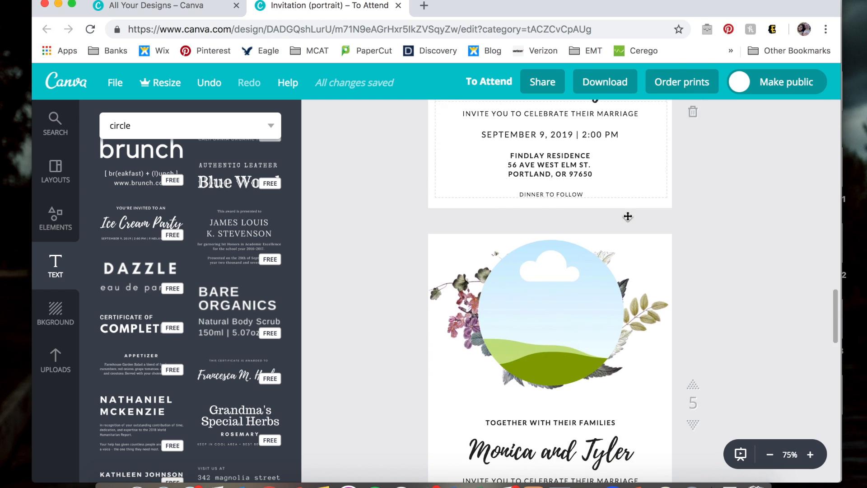
scroll(628, 220, "down", 3)
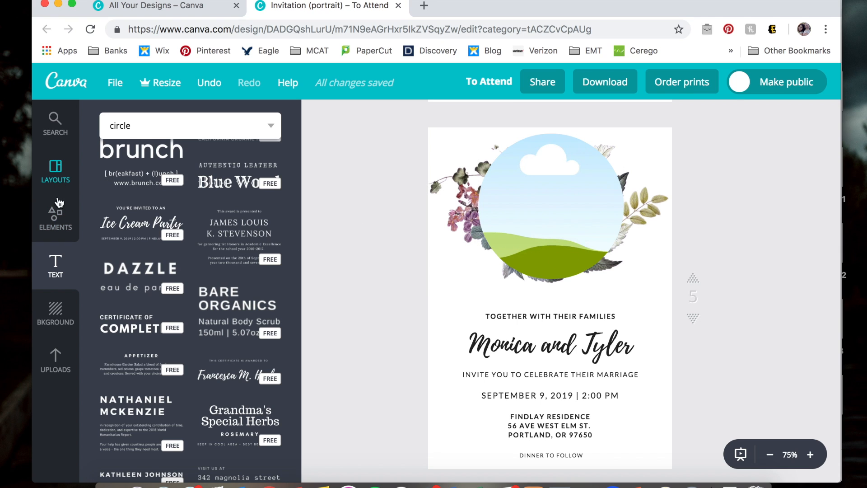
Step: Examine the circular photo frames available in the "circle" search results
left_click(59, 218)
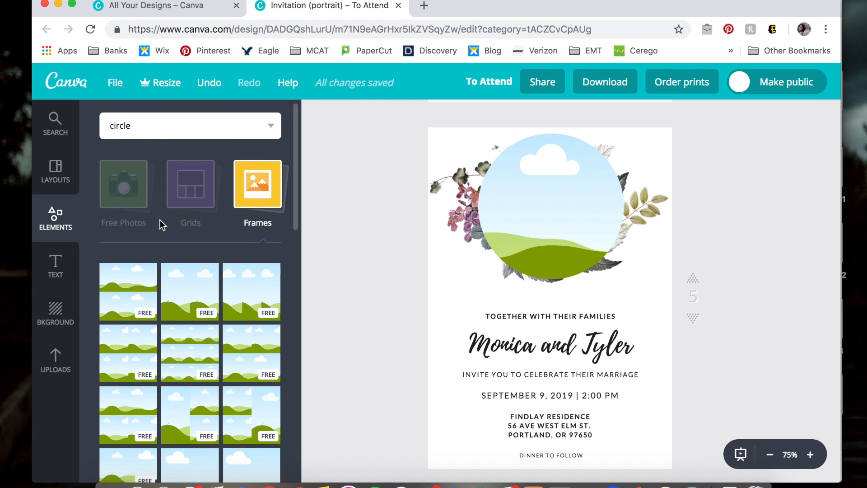
left_click(56, 121)
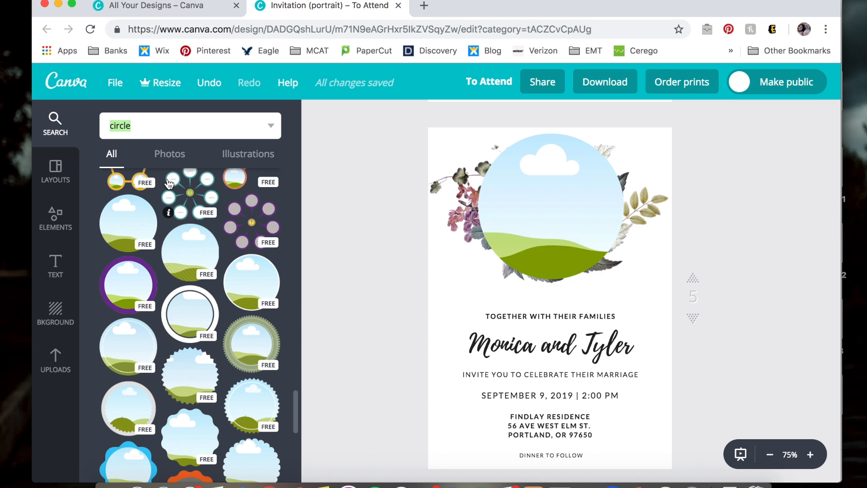
scroll(169, 183, "up", 5)
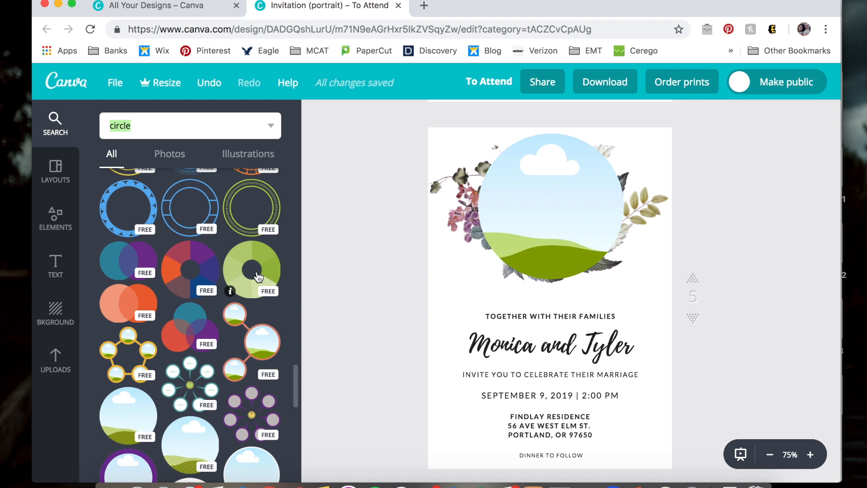
scroll(188, 283, "down", 3)
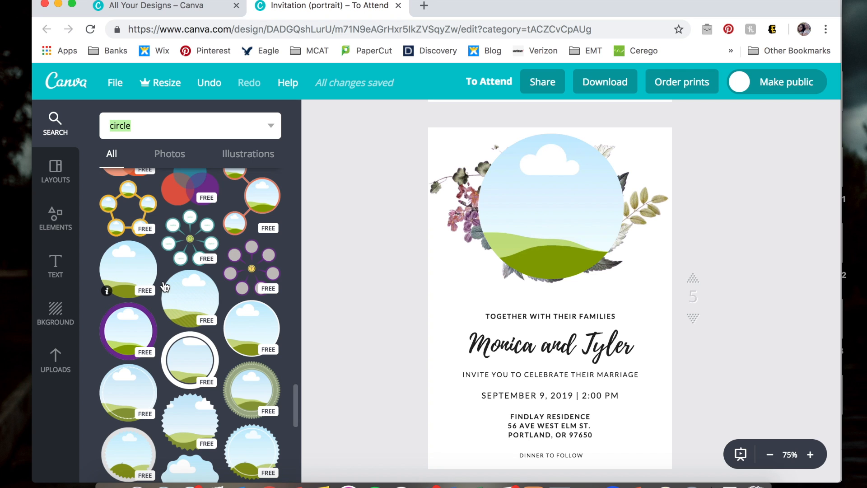
scroll(183, 266, "down", 1)
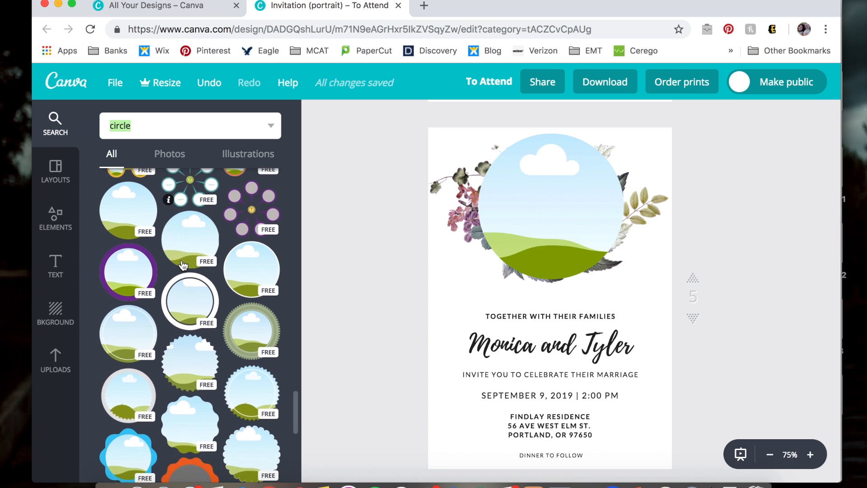
scroll(183, 266, "up", 1)
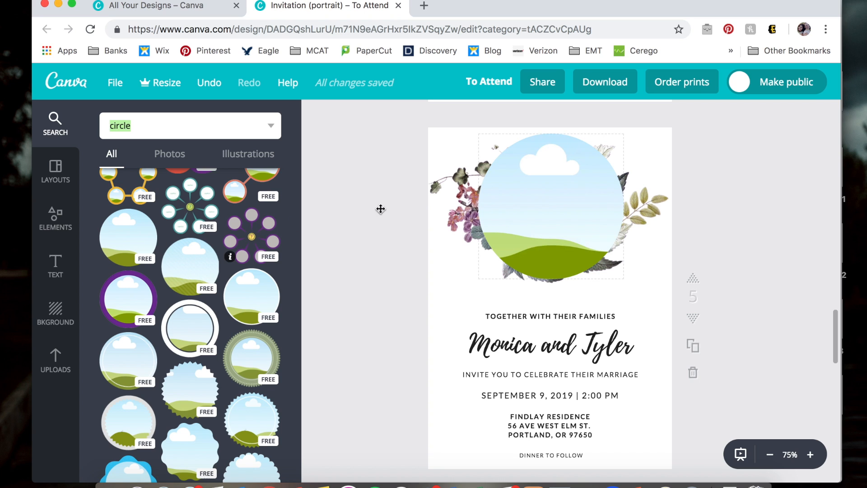
Step: Fill the circular frame on page 5 with the uploaded portrait photo of the couple embracing
left_click(55, 363)
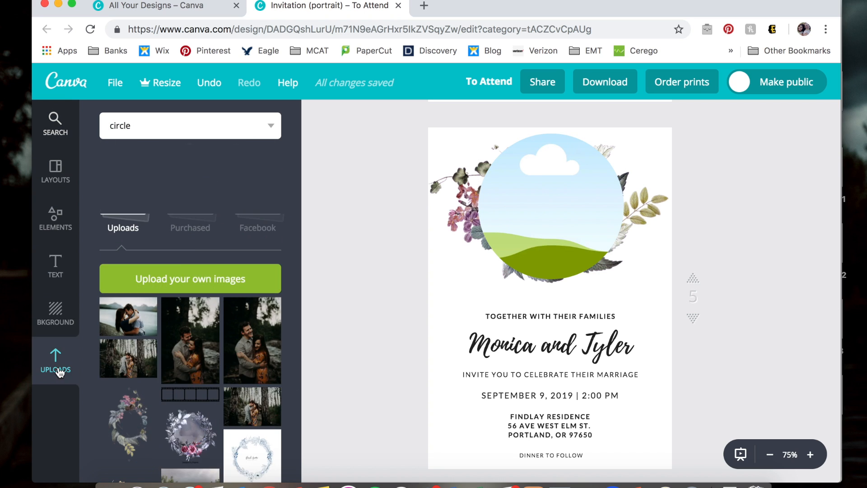
left_click_drag(255, 275, 549, 261)
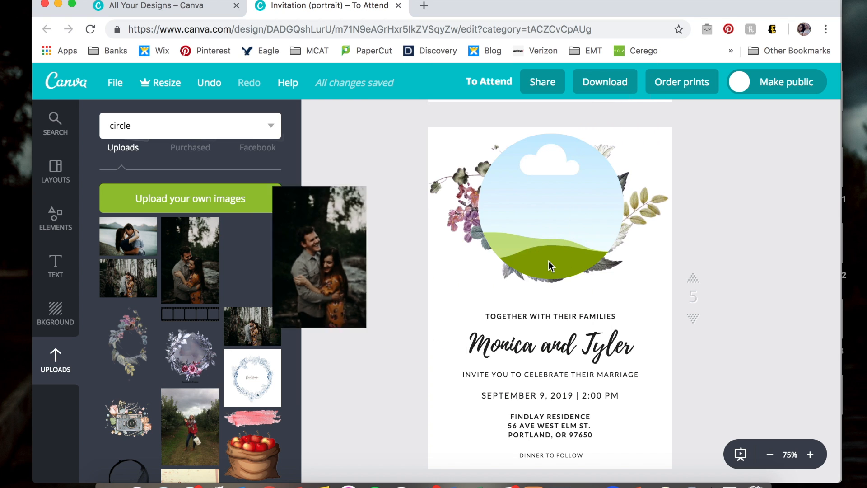
left_click(560, 237)
left_click_drag(256, 291, 552, 239)
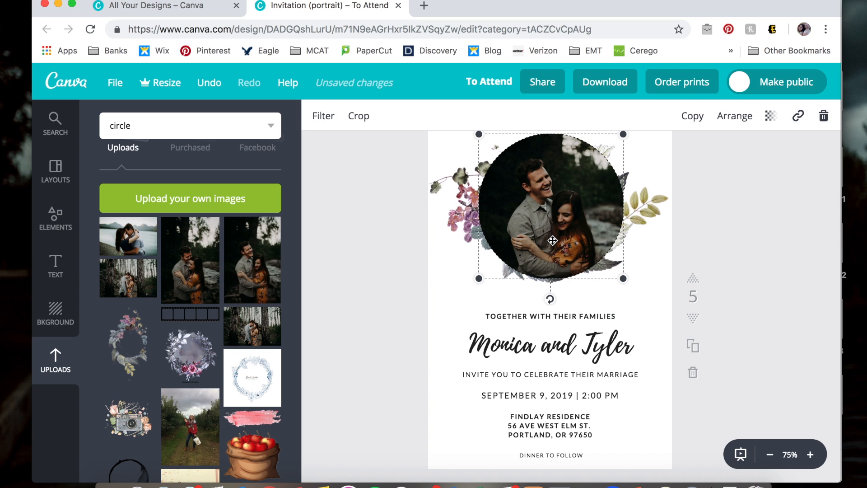
Step: Shrink the circular couple photo on page 5 and centre it inside the opening of the floral border
scroll(686, 262, "up", 2)
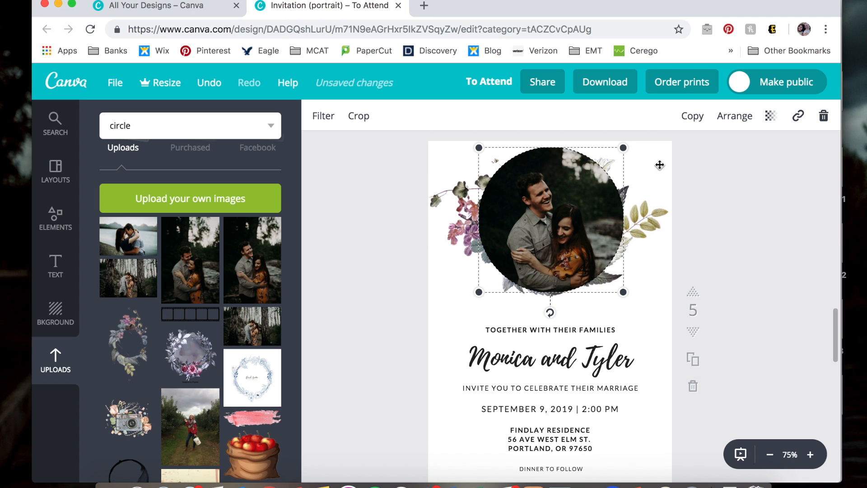
left_click(586, 183)
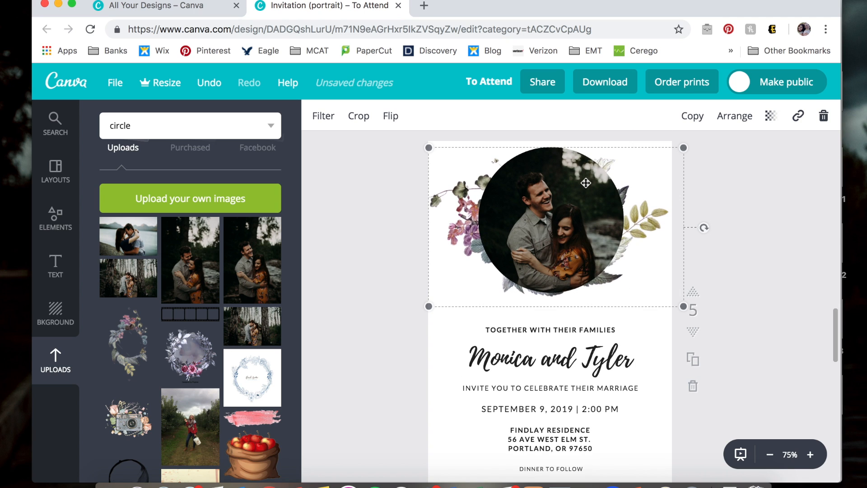
left_click(610, 171)
left_click_drag(624, 148, 593, 179)
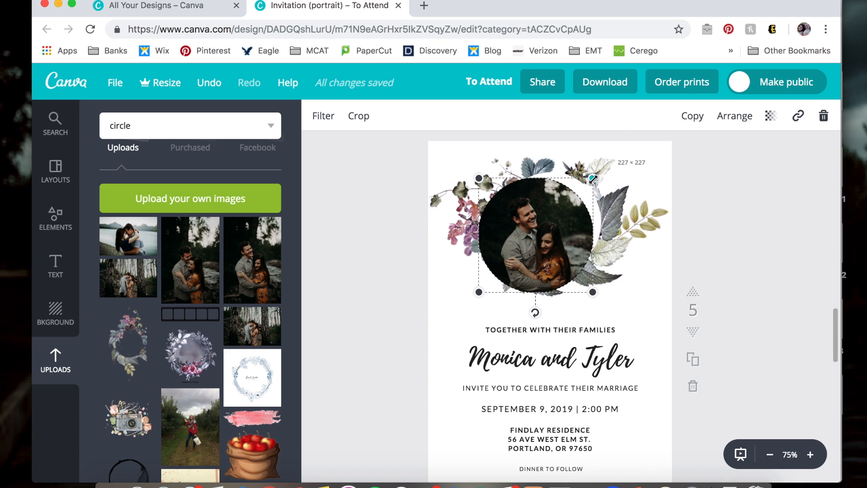
left_click_drag(545, 230, 562, 214)
left_click_drag(605, 269, 564, 255)
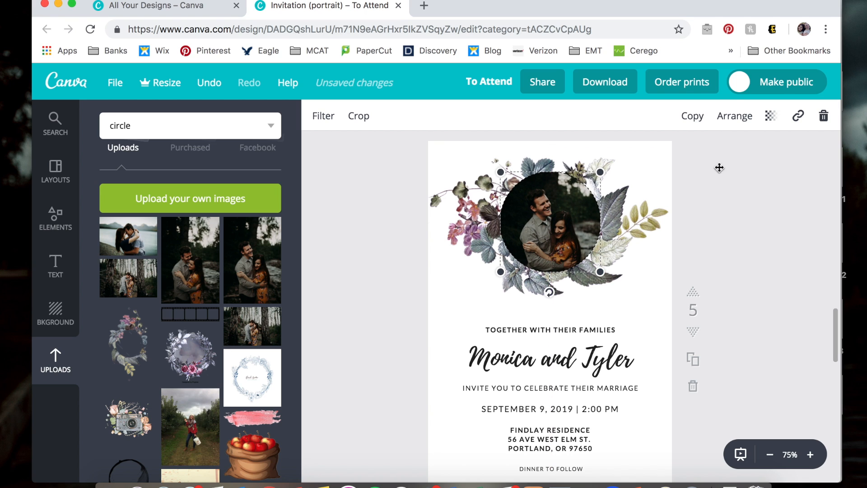
Step: Send the circular couple photo back behind the floral border on page 5 and clear the selection
left_click(734, 119)
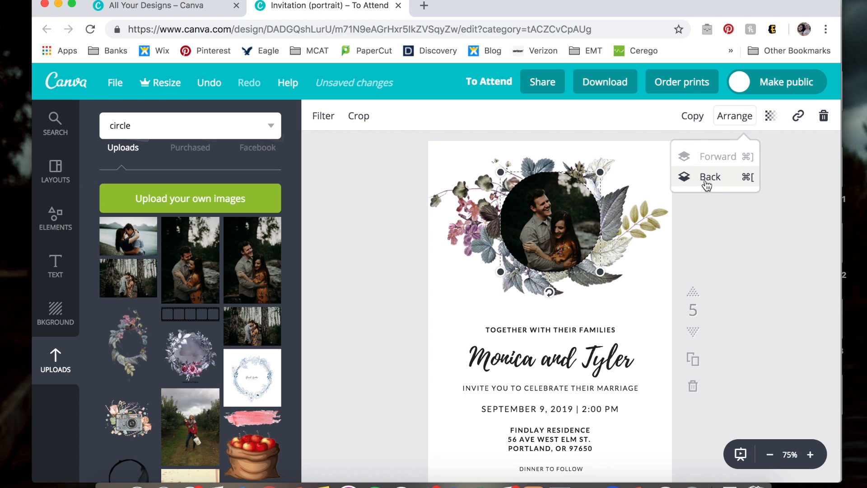
left_click(722, 180)
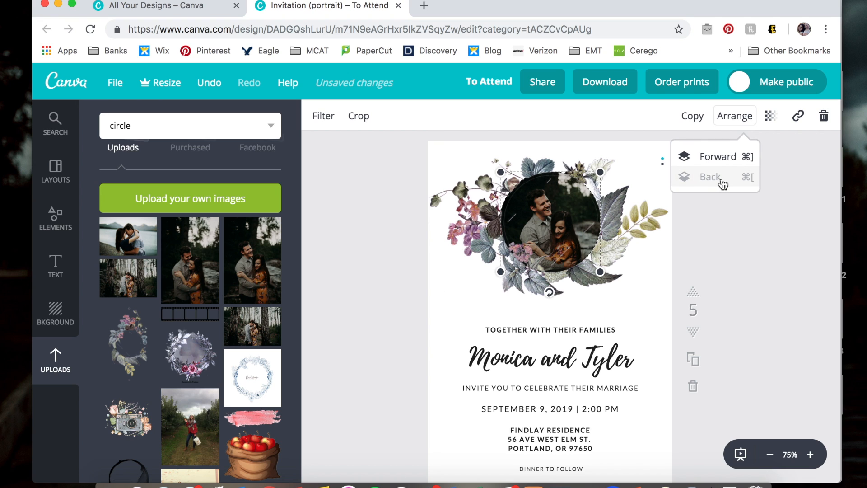
left_click(630, 309)
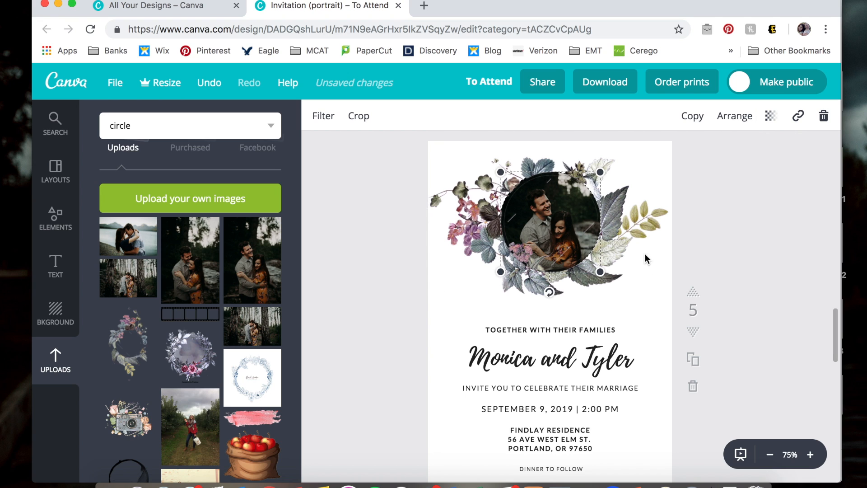
left_click(668, 151)
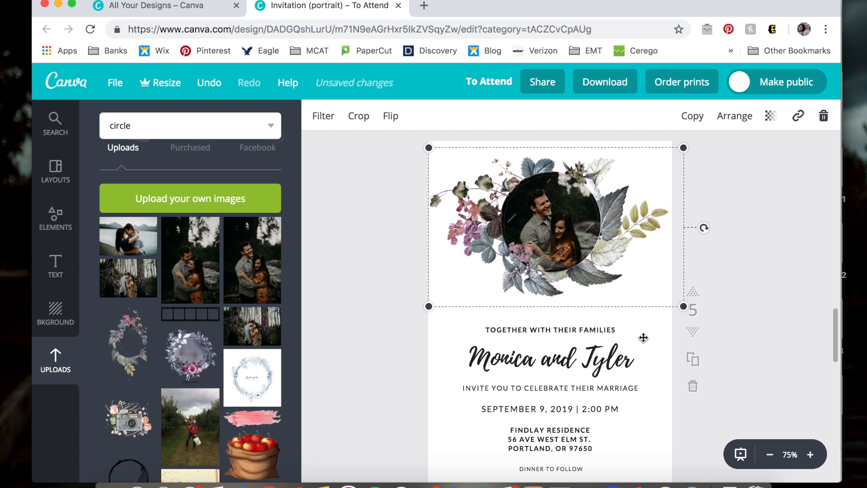
key("Escape")
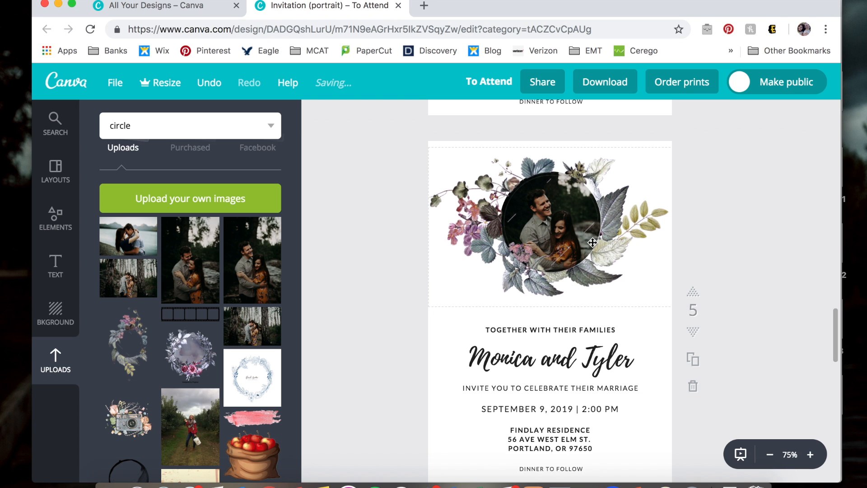
Step: View the page 6 version of the invitation, where the couple's photo has a white ring around it
scroll(592, 242, "down", 1)
scroll(592, 243, "down", 7)
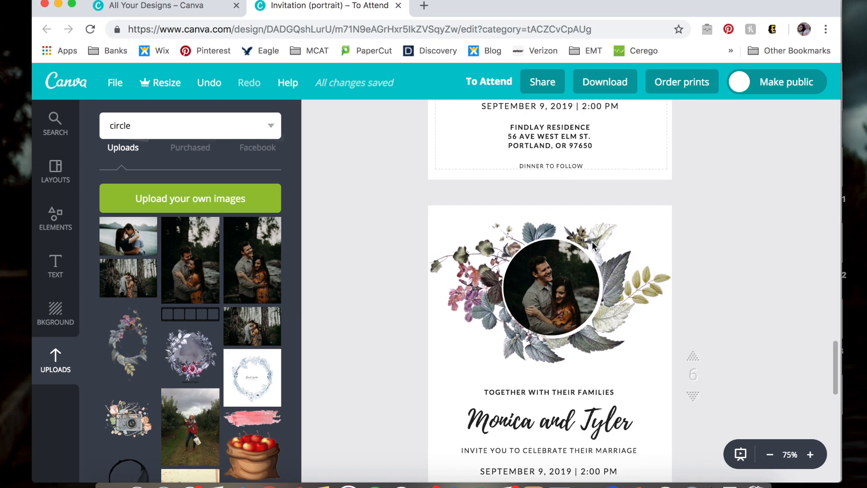
scroll(592, 242, "down", 2)
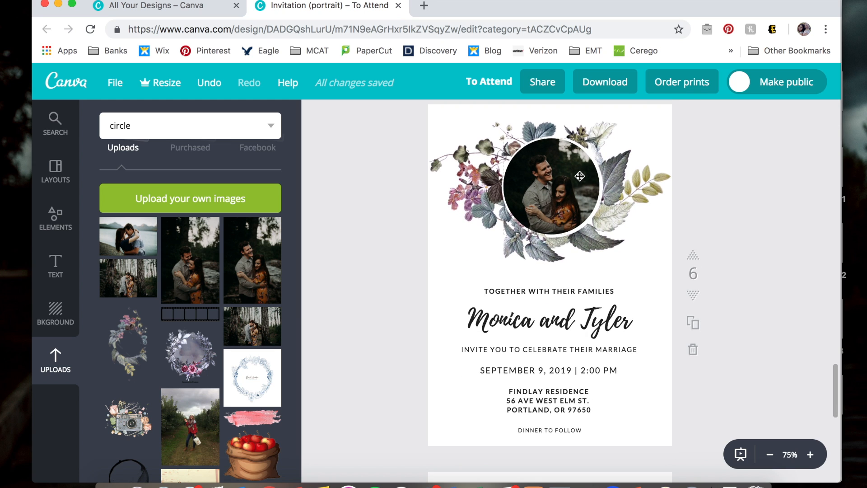
Step: View the page 7 version of the invitation, where flowers and leaves overlap the edge of the couple's circular photo
scroll(581, 196, "down", 6)
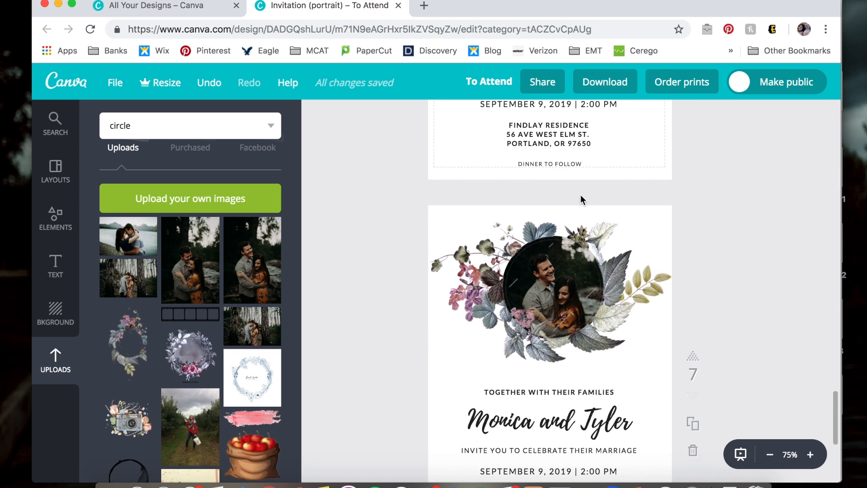
scroll(581, 199, "down", 1)
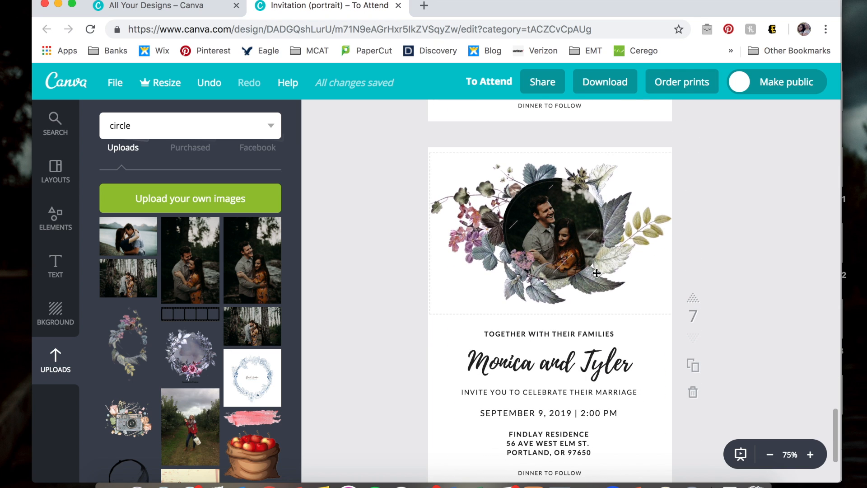
scroll(702, 277, "down", 2)
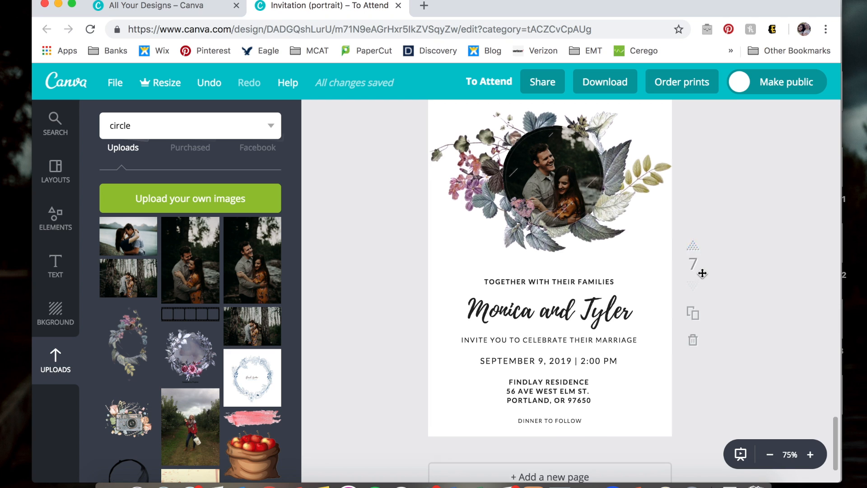
scroll(703, 277, "up", 1)
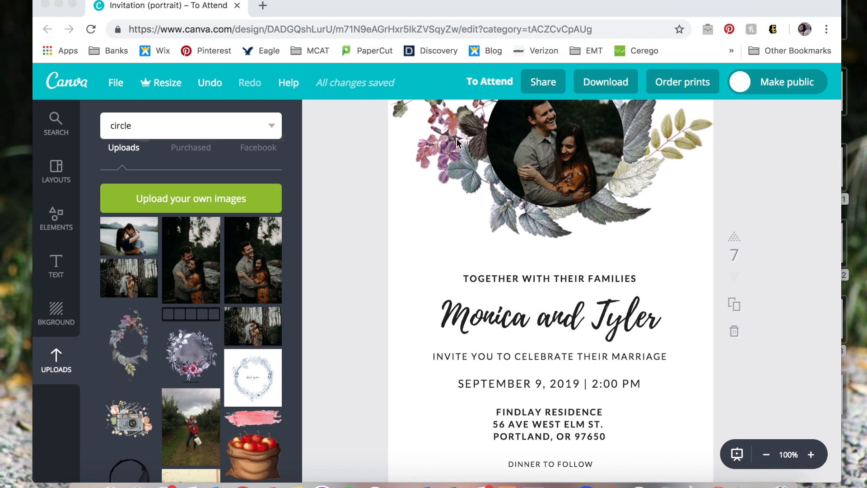
Step: Review the download file types, choose PNG, and close the download options without downloading the invitation
left_click(621, 88)
left_click(615, 153)
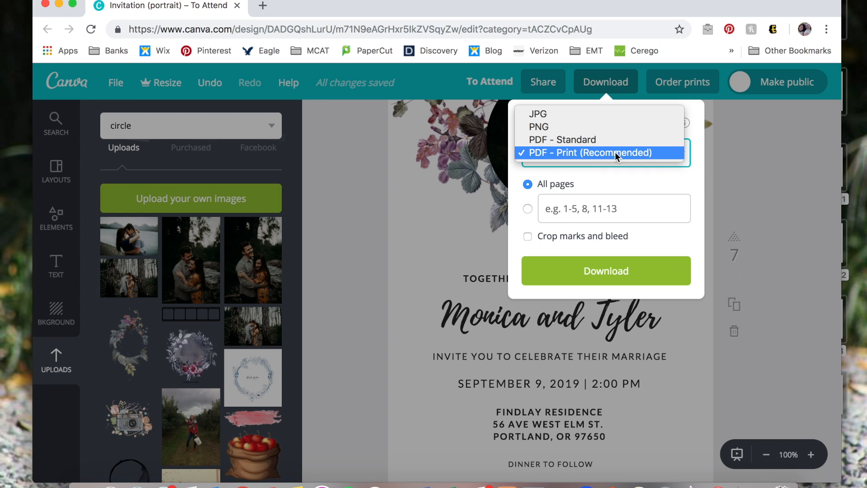
left_click(613, 129)
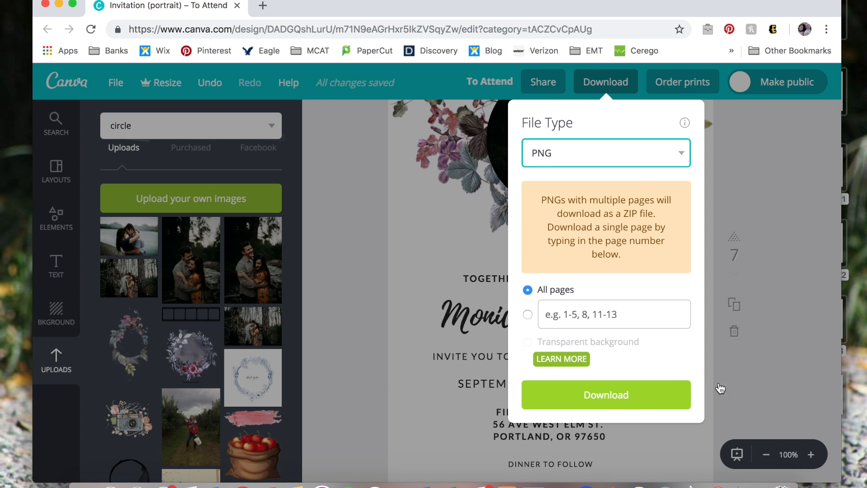
left_click(779, 160)
scroll(779, 162, "down", 2)
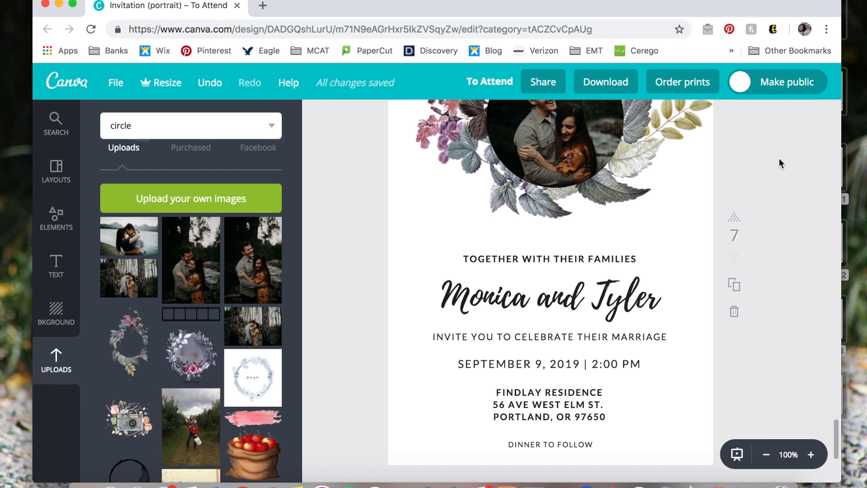
scroll(779, 162, "up", 2)
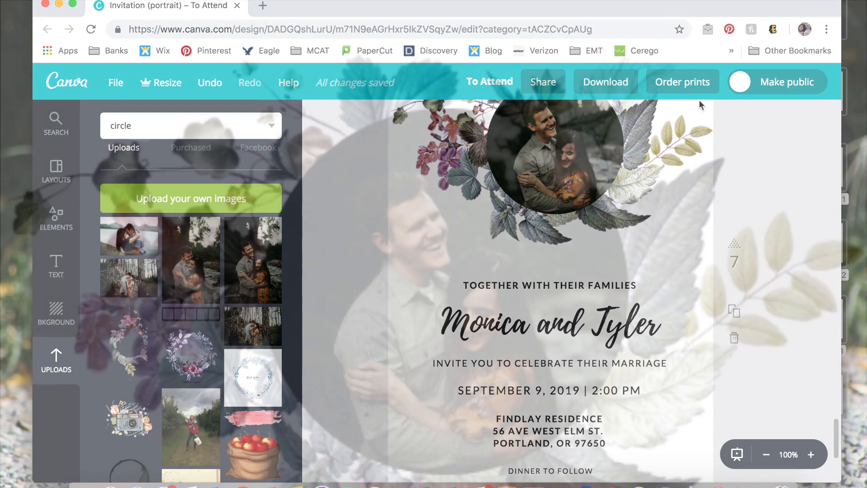